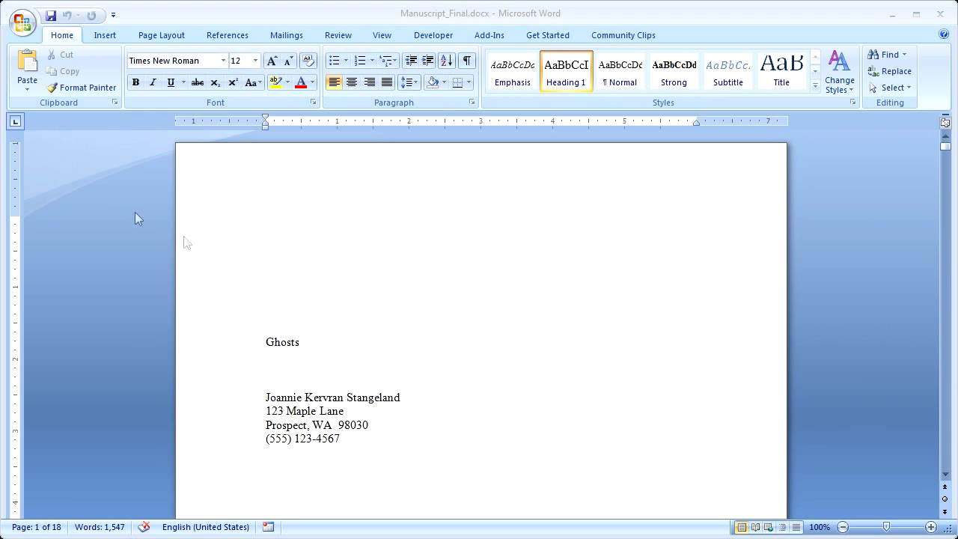
- Save a copy of the manuscript as a Word document named Booklet.docx in the Ghosts folder
{"action": "left_click", "coordinate": [26, 27]}
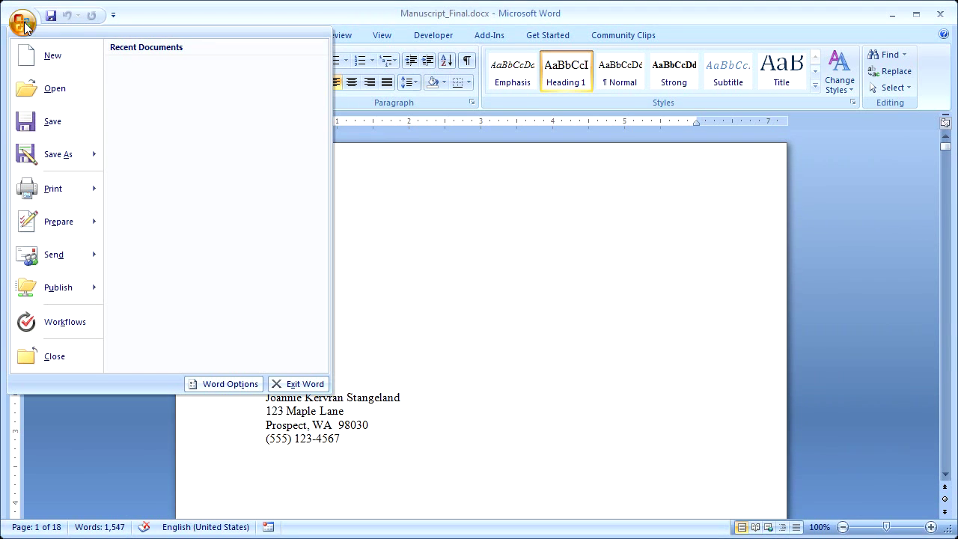
{"action": "mouse_move", "coordinate": [22, 159]}
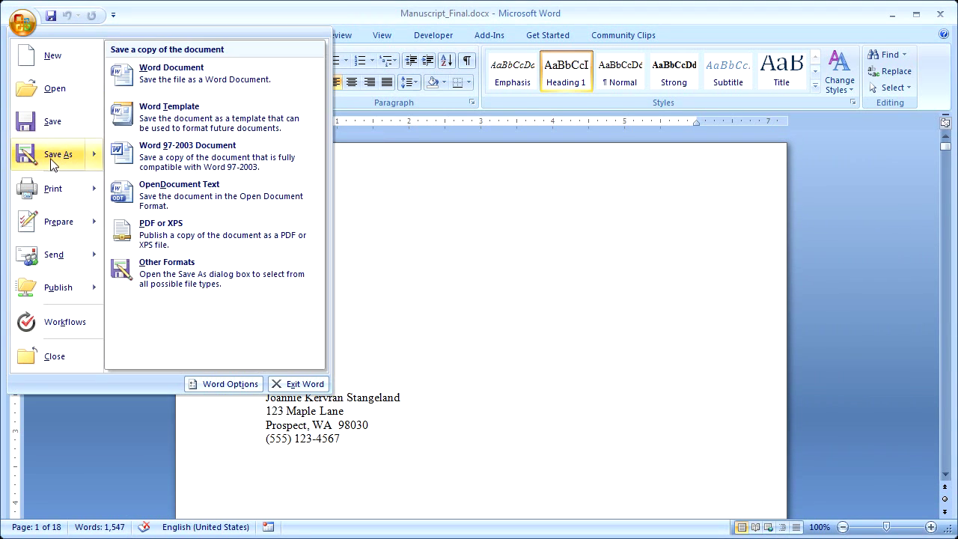
{"action": "left_click", "coordinate": [153, 88]}
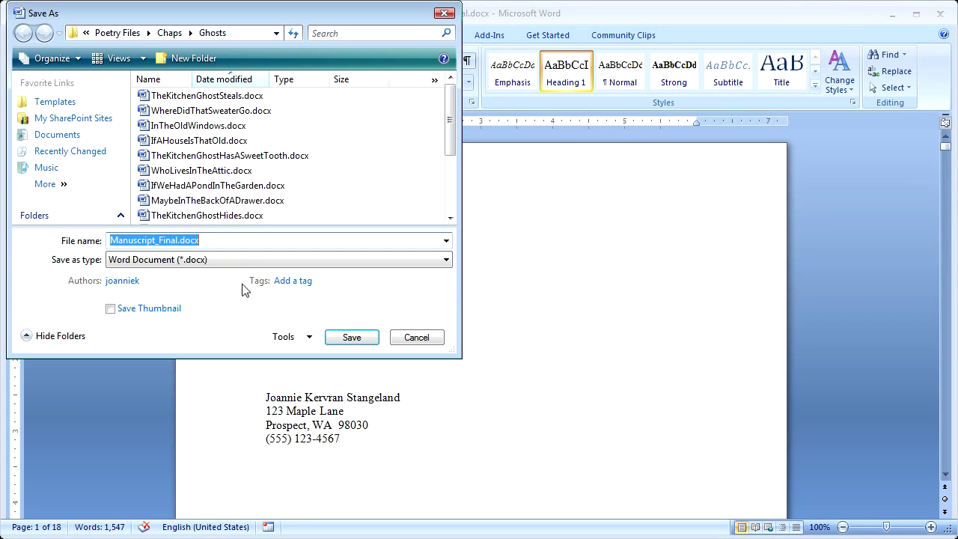
{"action": "type", "text": "Booklet"}
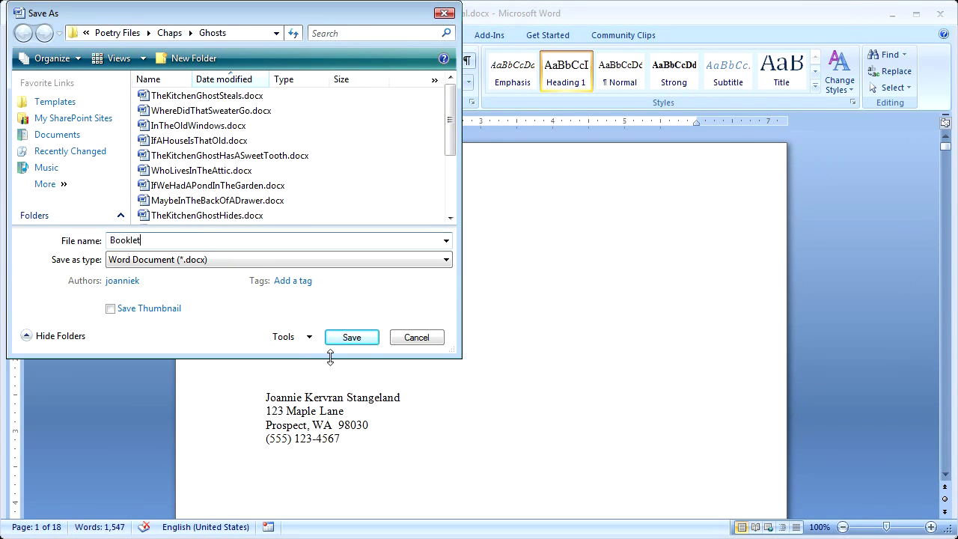
{"action": "left_click", "coordinate": [350, 337]}
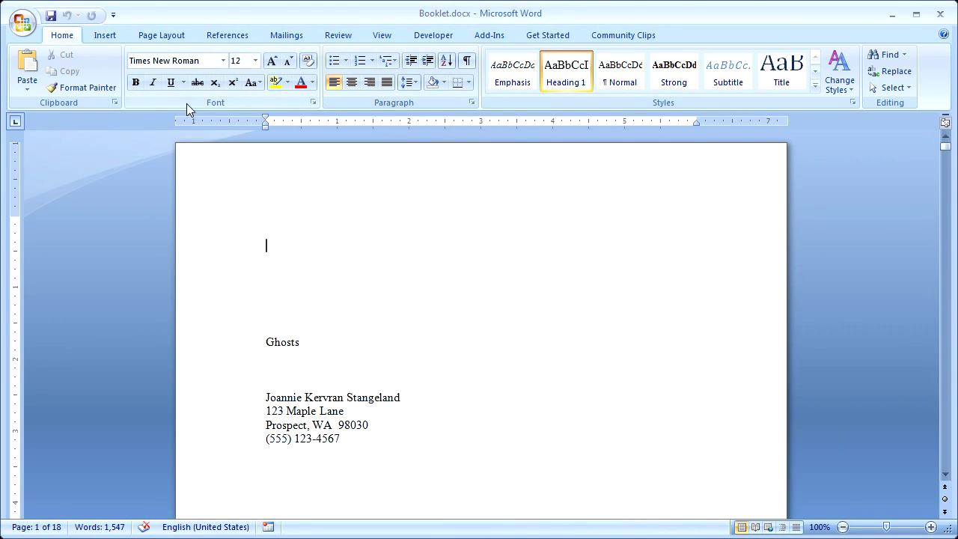
- In Page Setup, set Multiple pages to Book fold with 0.5" margins and a 0.25" gutter
{"action": "left_click", "coordinate": [168, 37]}
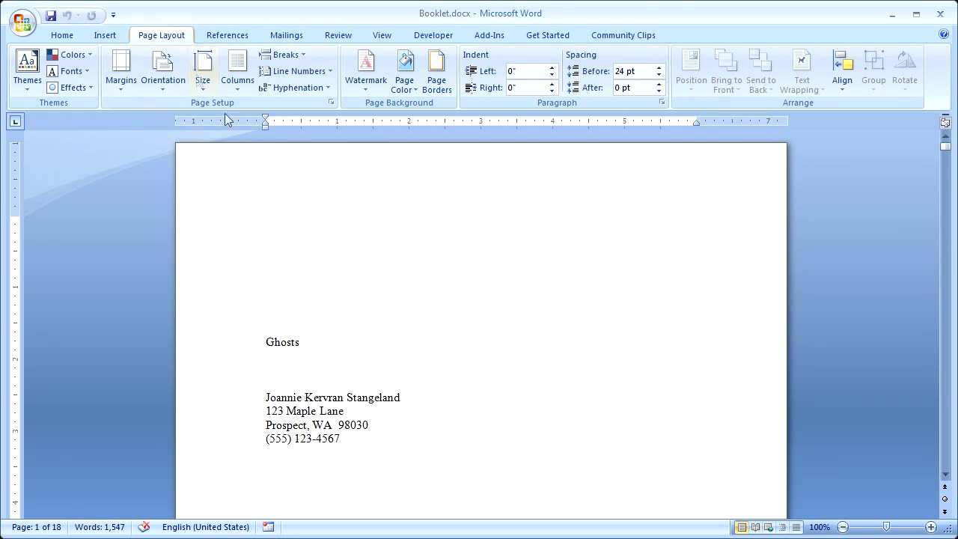
{"action": "left_click", "coordinate": [331, 102]}
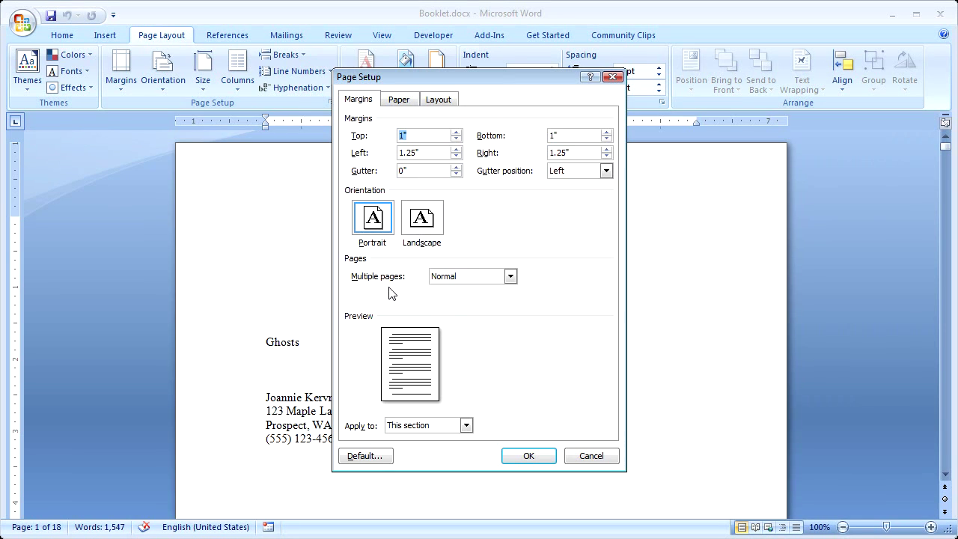
{"action": "left_click", "coordinate": [510, 276]}
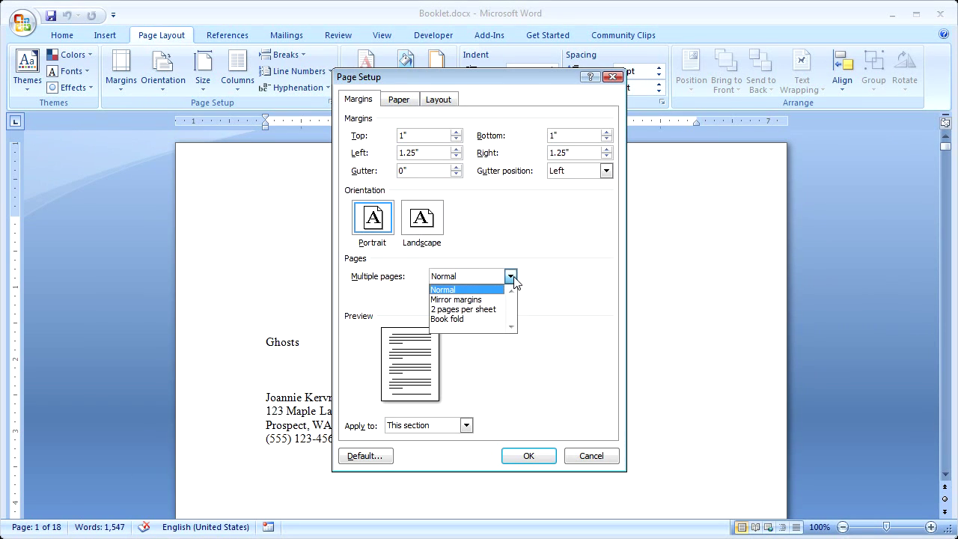
{"action": "left_click", "coordinate": [494, 320]}
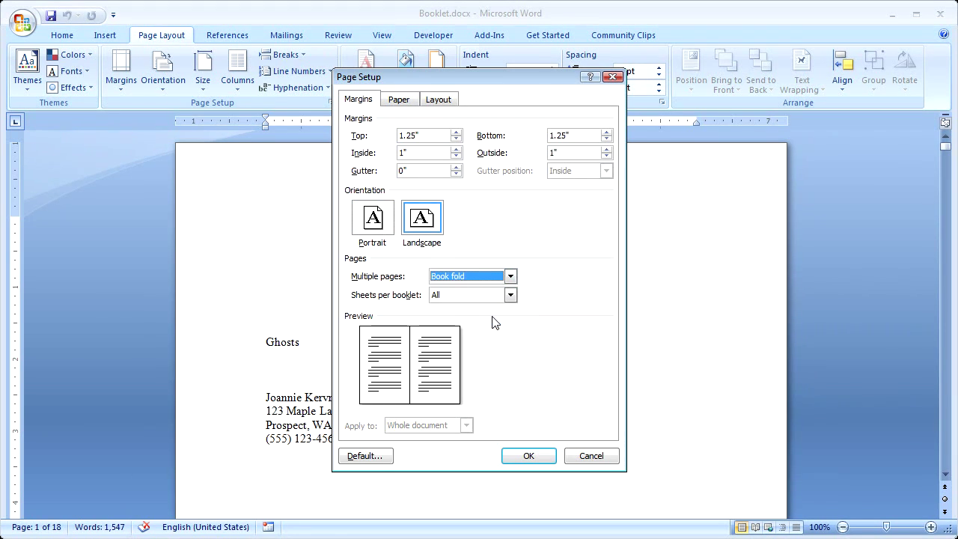
{"action": "double_click", "coordinate": [412, 135]}
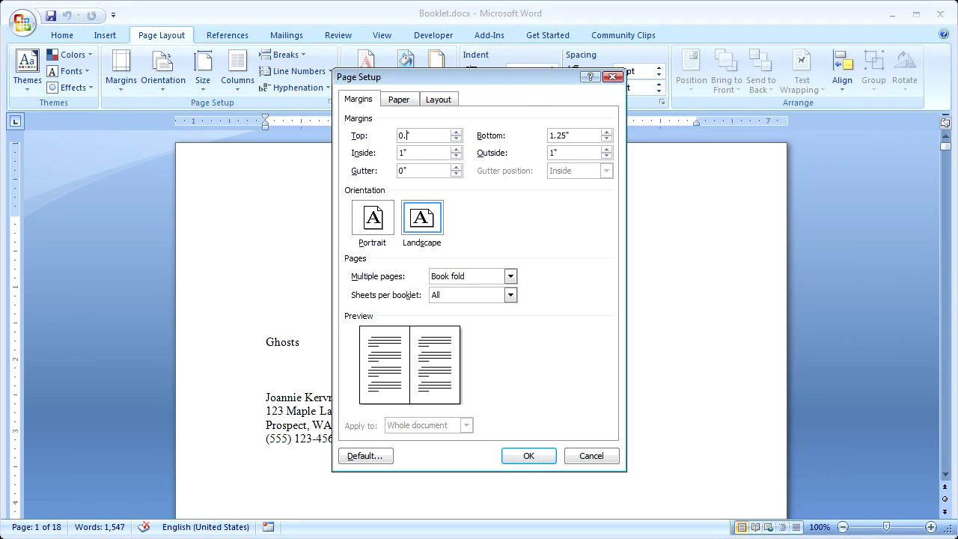
{"action": "left_click", "coordinate": [404, 152]}
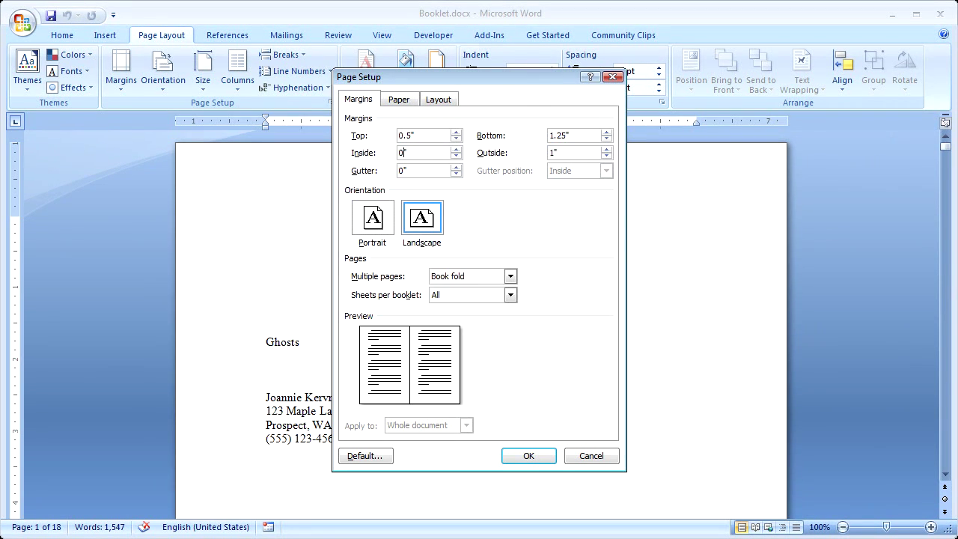
{"action": "type", "text": "0.5"}
{"action": "left_click_drag", "start_coordinate": [566, 136], "coordinate": [551, 131]}
{"action": "type", "text": "0"}
{"action": "key", "text": "BackSpace"}
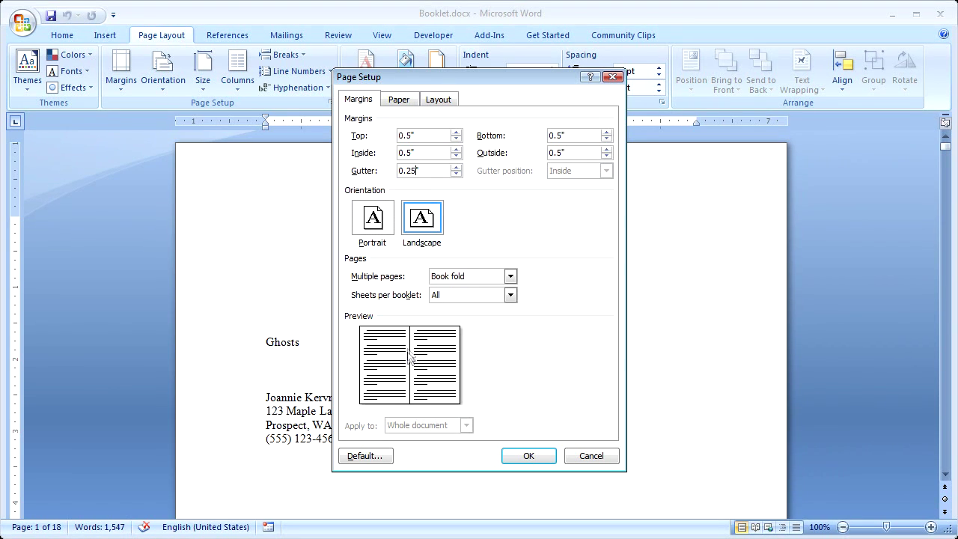
- Turn on different odd and even headers and footers, and apply the page setup
{"action": "left_click", "coordinate": [440, 101]}
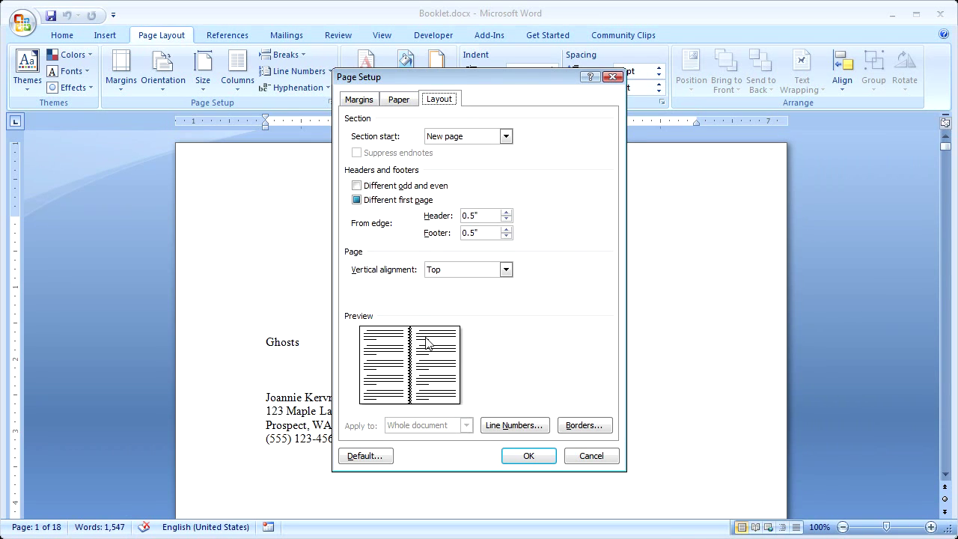
{"action": "left_click", "coordinate": [357, 186]}
{"action": "left_click", "coordinate": [528, 456]}
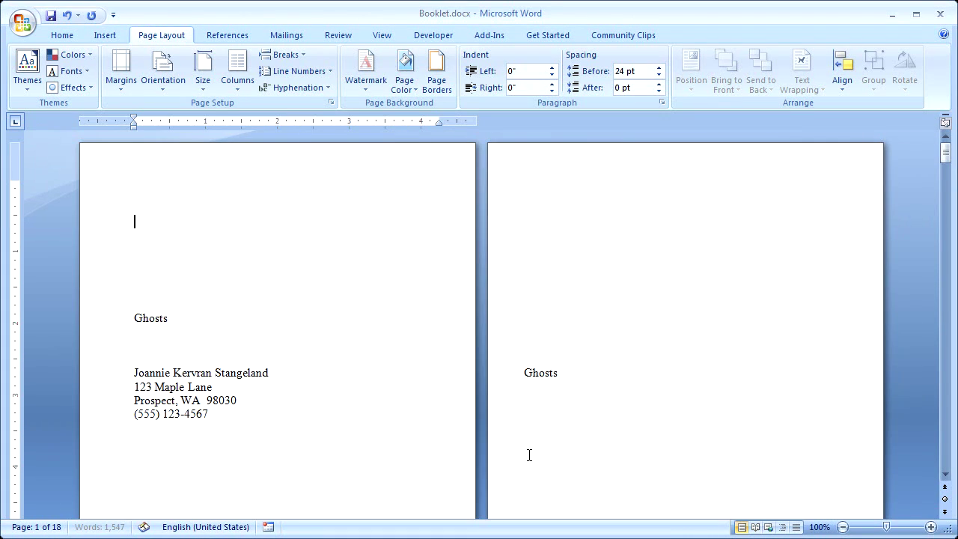
- Delete the title and contact block from the first page
{"action": "left_click_drag", "start_coordinate": [134, 318], "coordinate": [240, 437]}
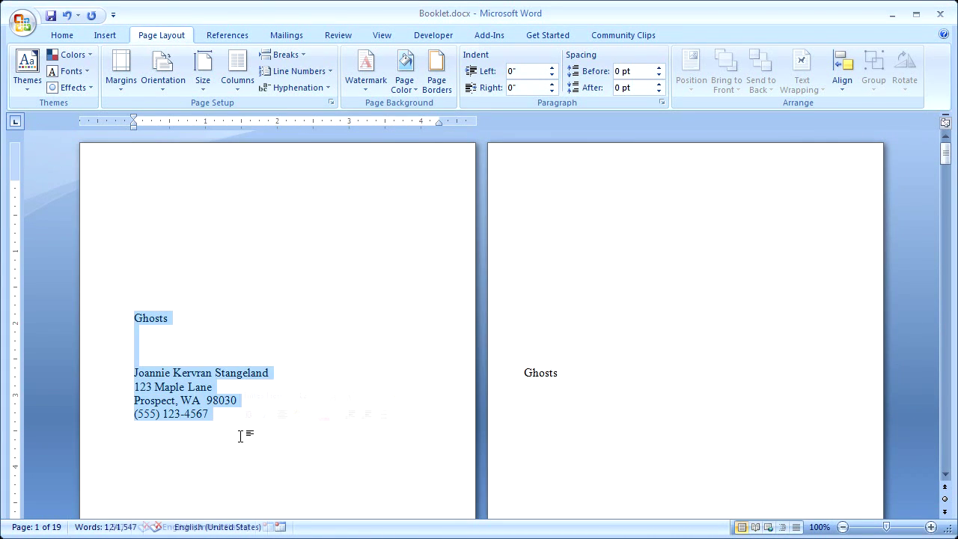
{"action": "key", "text": "Delete"}
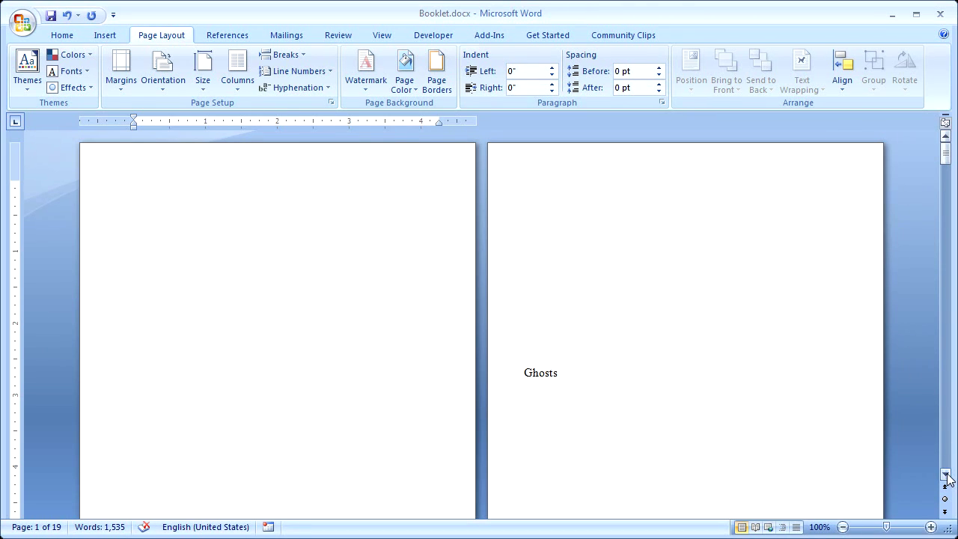
{"action": "scroll", "coordinate": [947, 477], "scroll_direction": "down", "scroll_amount": 7}
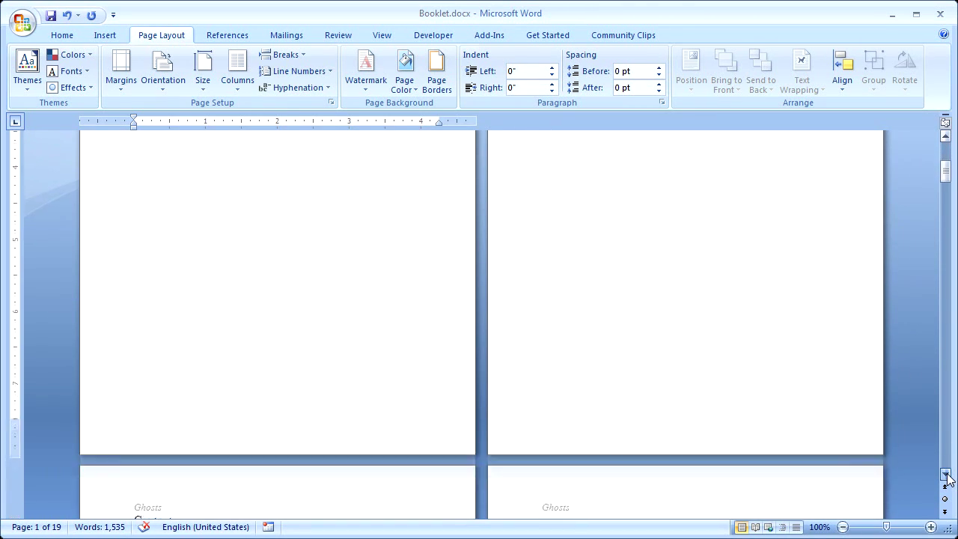
{"action": "scroll", "coordinate": [947, 477], "scroll_direction": "down", "scroll_amount": 4}
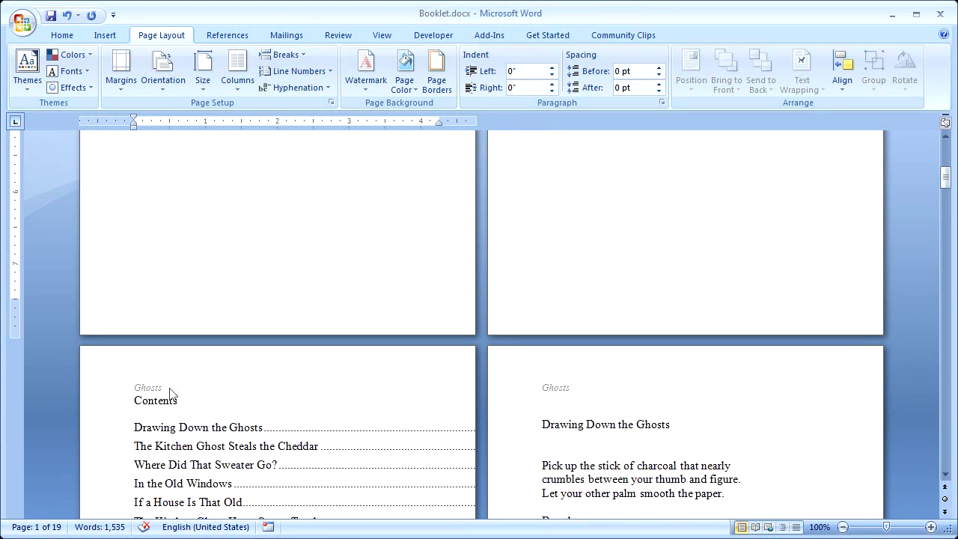
- Remove the Ghosts text from the section 2 and 3 odd-page headers
{"action": "double_click", "coordinate": [158, 390]}
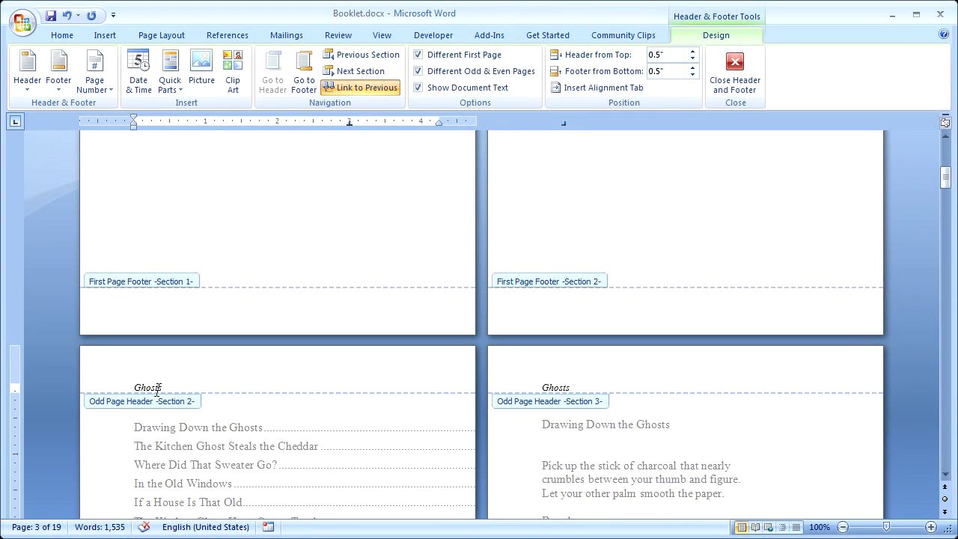
{"action": "left_click_drag", "start_coordinate": [167, 387], "coordinate": [129, 388]}
{"action": "key", "text": "Delete"}
{"action": "left_click_drag", "start_coordinate": [575, 385], "coordinate": [537, 392]}
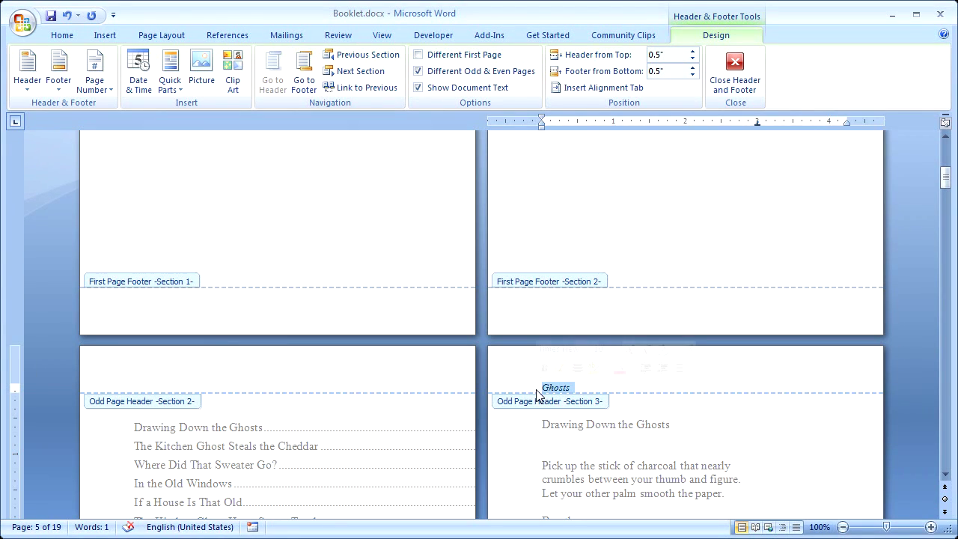
{"action": "key", "text": "Delete"}
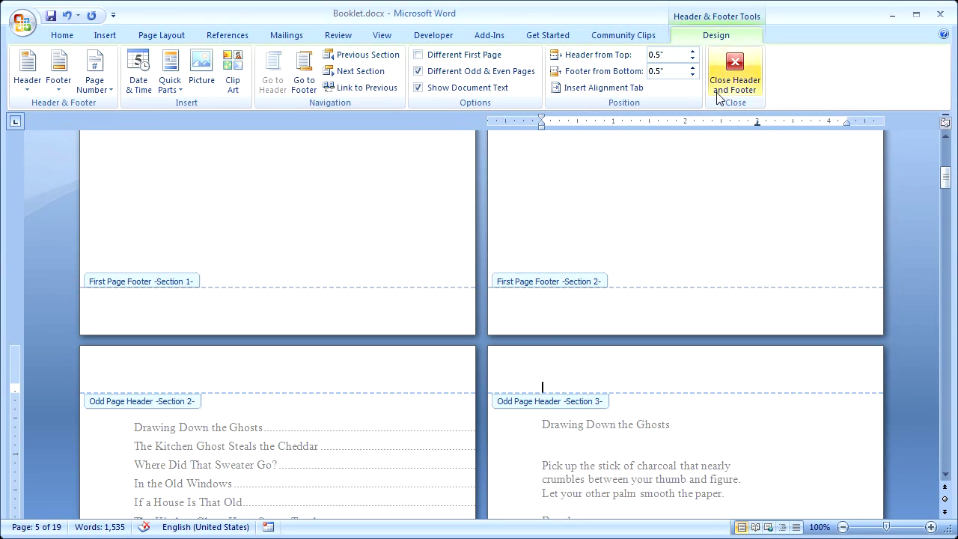
{"action": "left_click", "coordinate": [734, 75]}
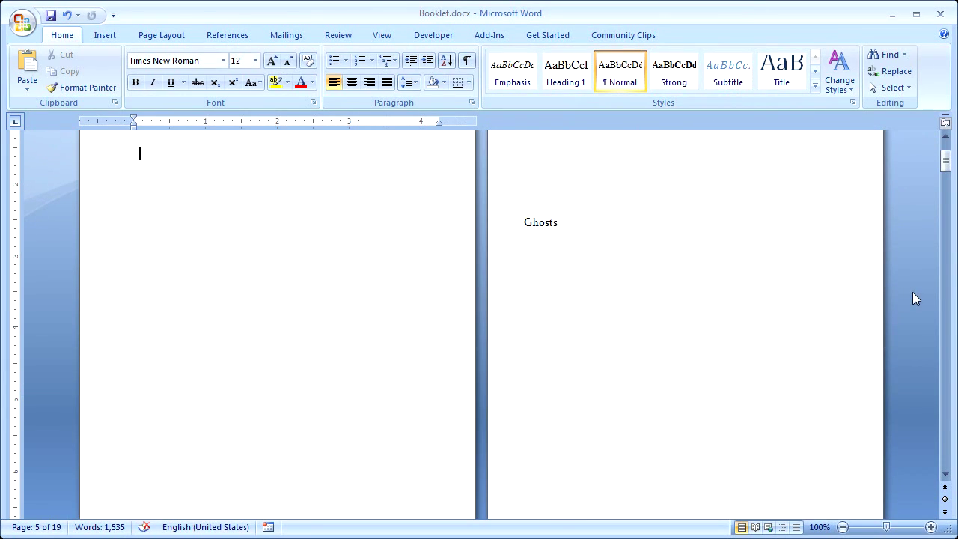
- Update the entire table of contents so the 15 poems list page numbers 1 through 15
{"action": "left_click_drag", "start_coordinate": [947, 166], "coordinate": [948, 217]}
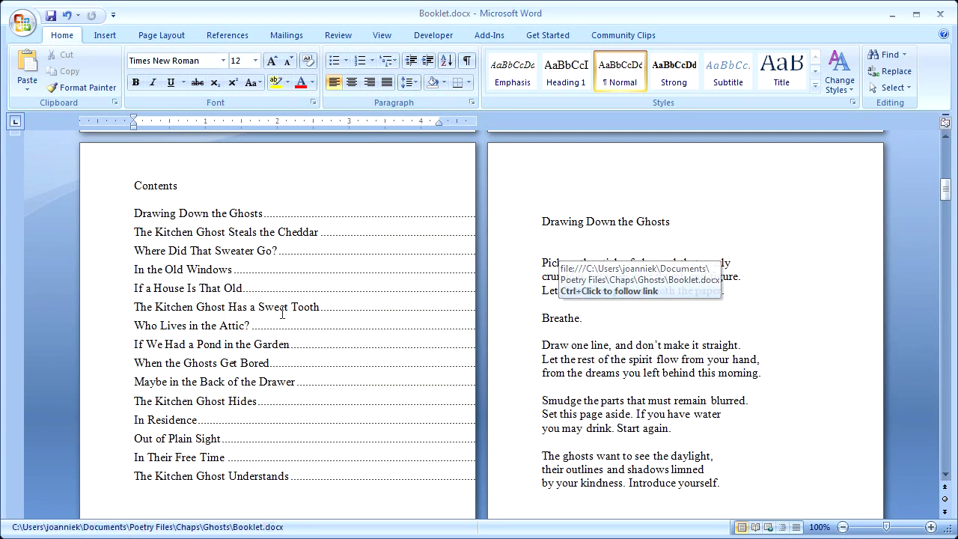
{"action": "left_click", "coordinate": [110, 310]}
{"action": "left_click_drag", "start_coordinate": [110, 310], "coordinate": [133, 213]}
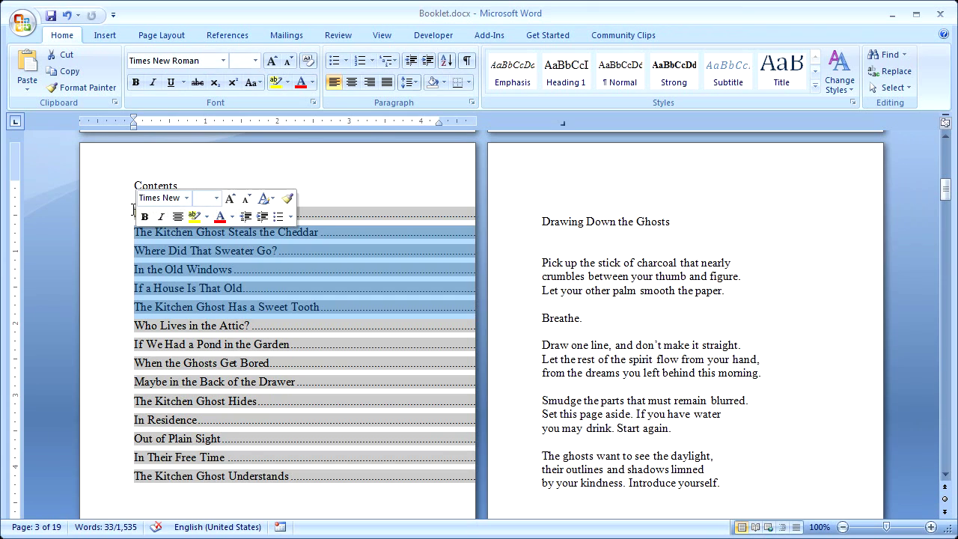
{"action": "left_click", "coordinate": [133, 212]}
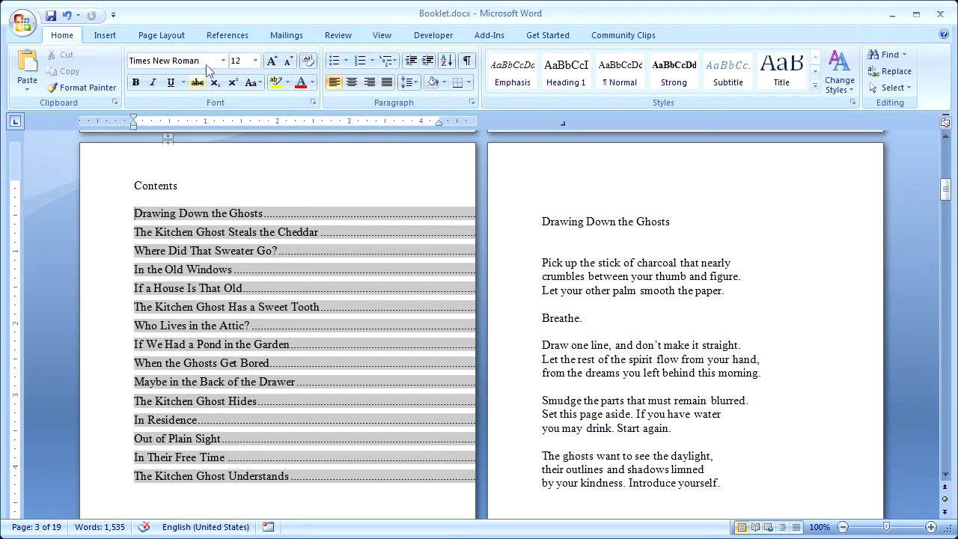
{"action": "left_click", "coordinate": [227, 38]}
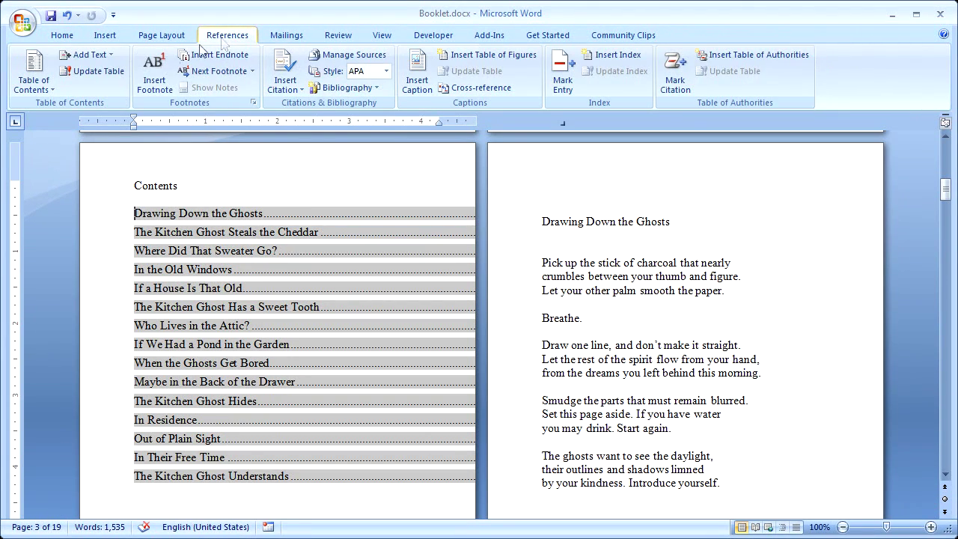
{"action": "left_click", "coordinate": [101, 75]}
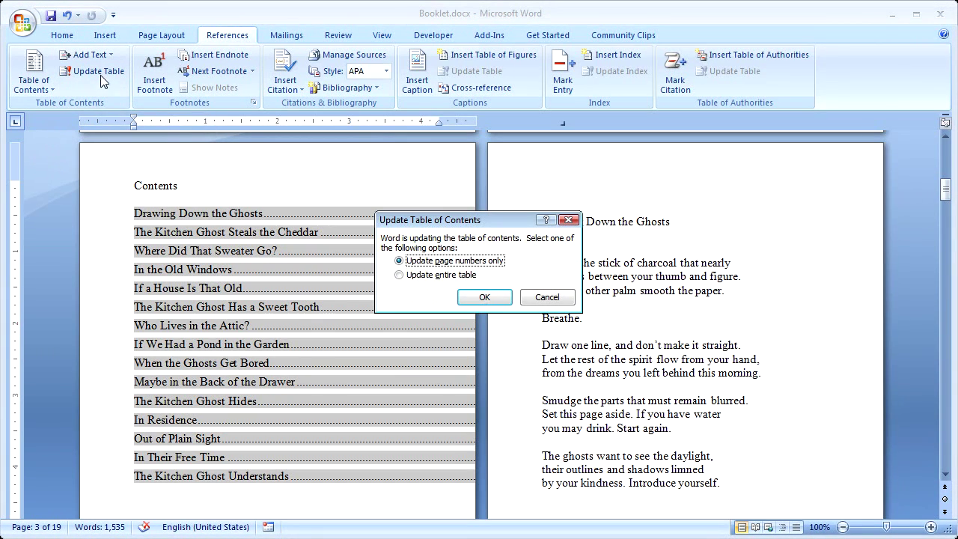
{"action": "left_click", "coordinate": [399, 275]}
{"action": "left_click", "coordinate": [494, 297]}
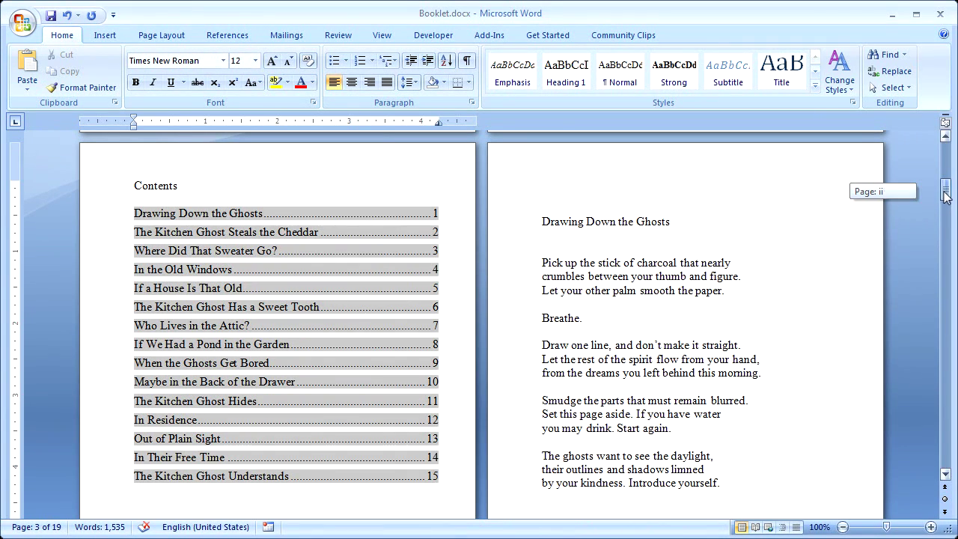
{"action": "left_click", "coordinate": [946, 475]}
{"action": "scroll", "coordinate": [946, 475], "scroll_direction": "down", "scroll_amount": 6}
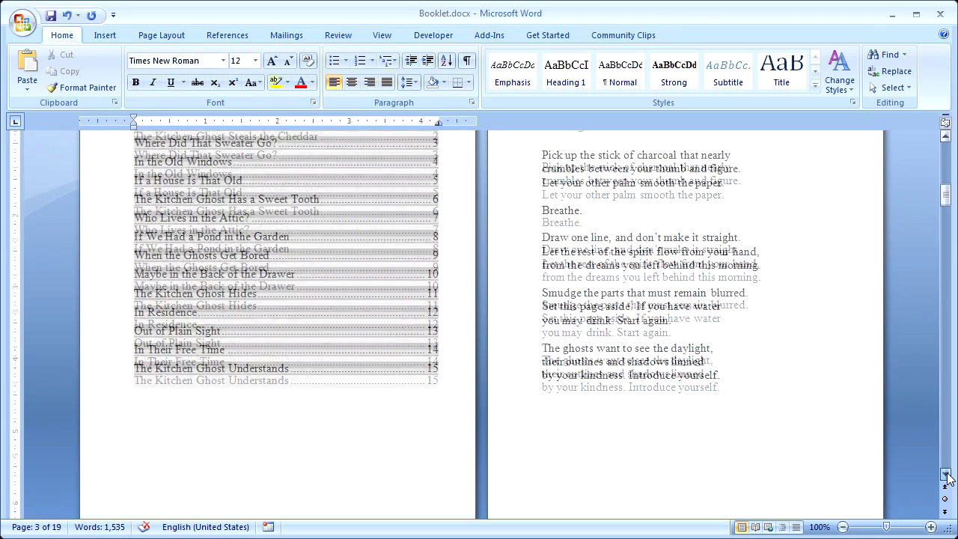
{"action": "scroll", "coordinate": [947, 476], "scroll_direction": "down", "scroll_amount": 1}
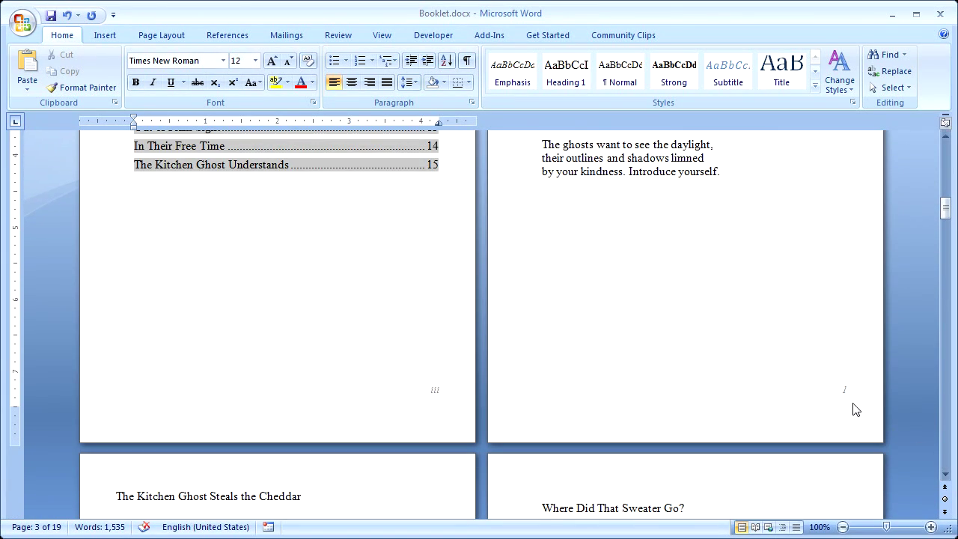
- Delete the iii page number from the contents page's section 2 footer
{"action": "double_click", "coordinate": [440, 394]}
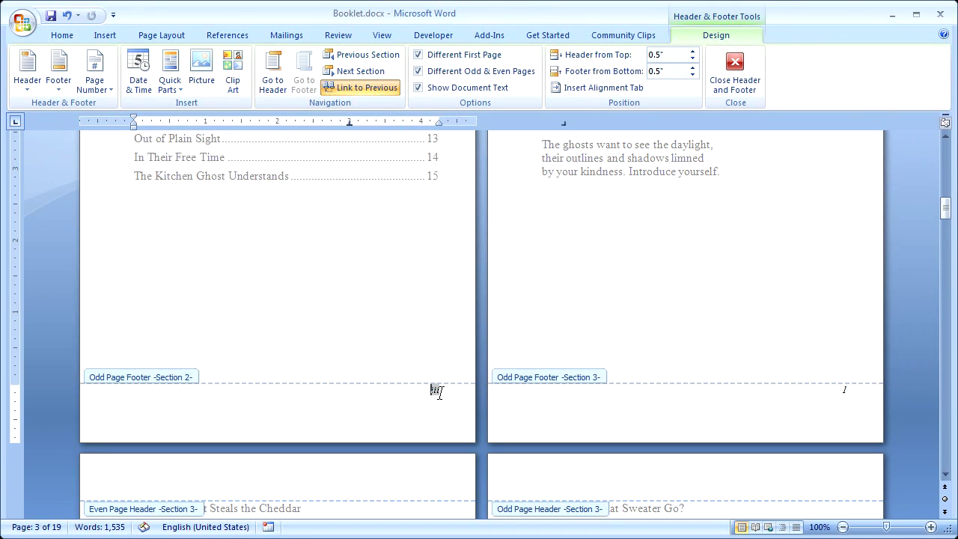
{"action": "double_click", "coordinate": [435, 389]}
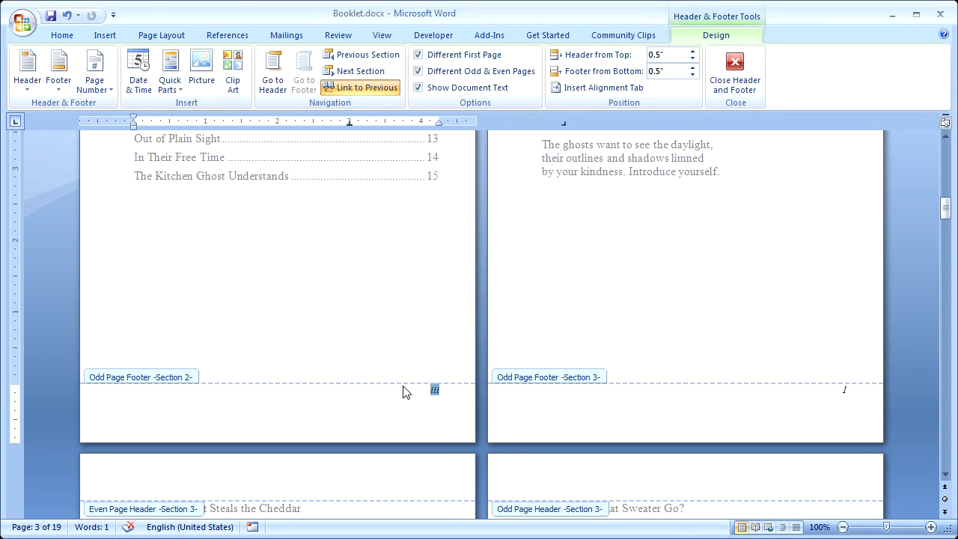
{"action": "key", "text": "Delete"}
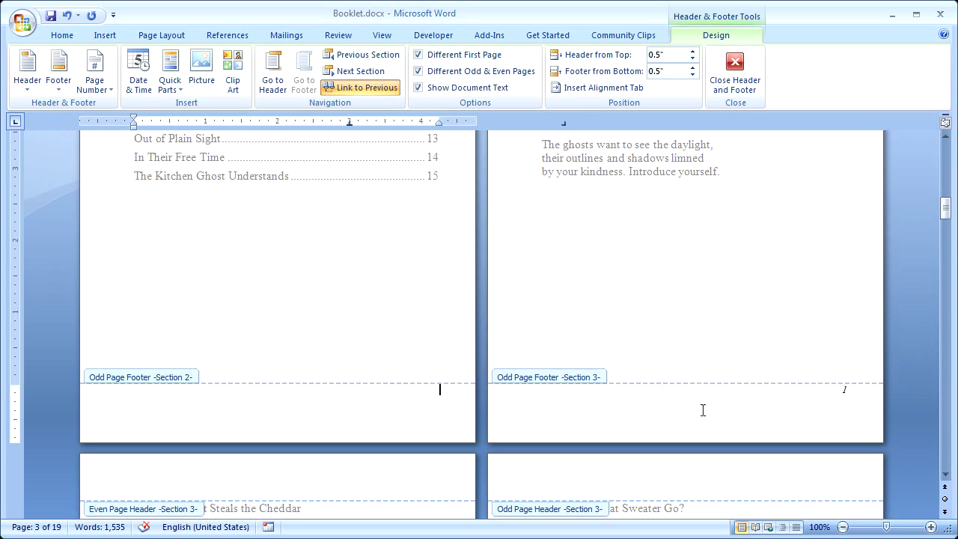
{"action": "left_click", "coordinate": [946, 475]}
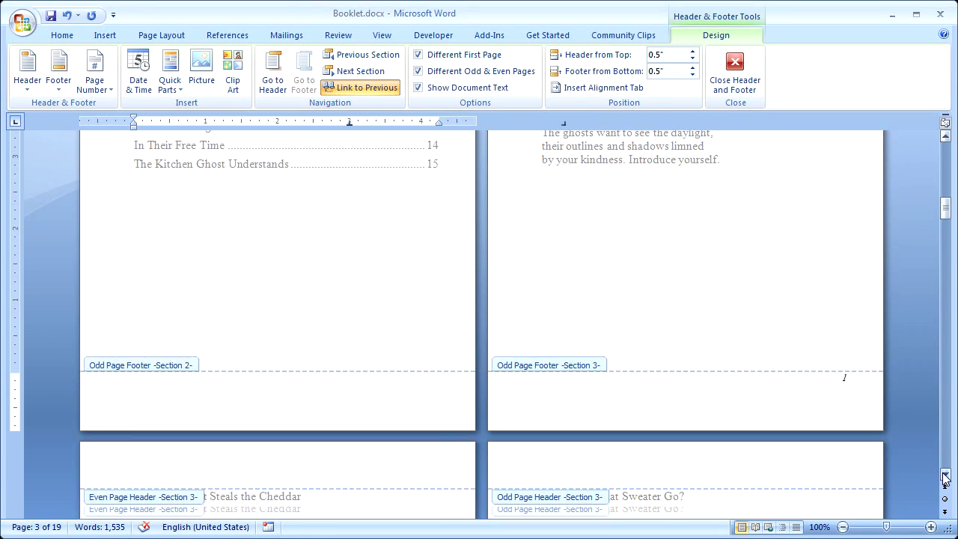
{"action": "left_click_drag", "start_coordinate": [946, 474], "coordinate": [946, 475]}
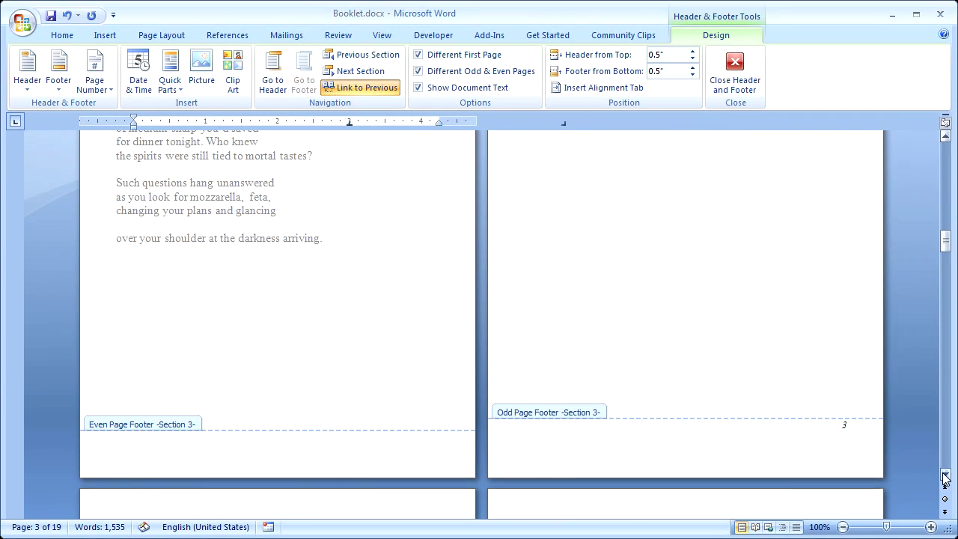
- Insert a Plain Number 1 page number at the left of the even-page footer
{"action": "left_click", "coordinate": [116, 441]}
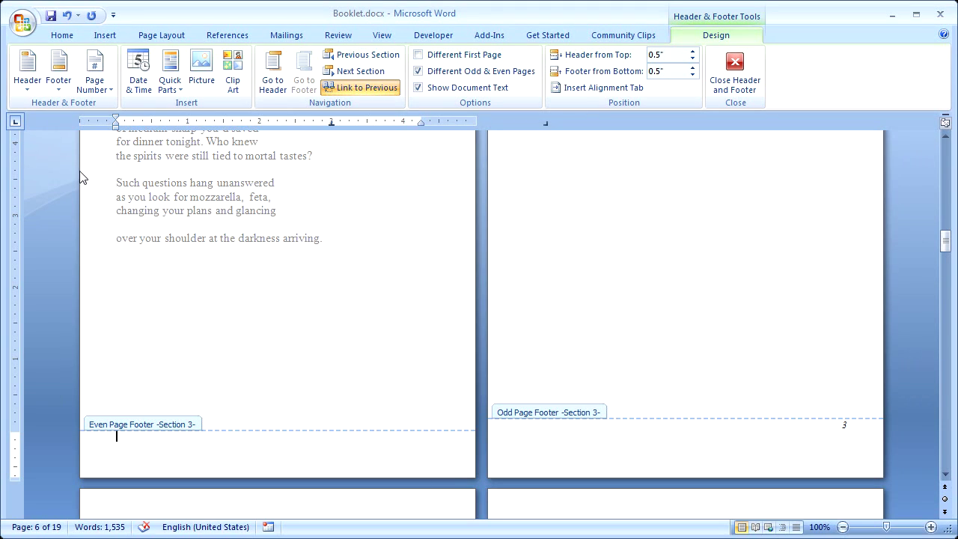
{"action": "left_click", "coordinate": [103, 87]}
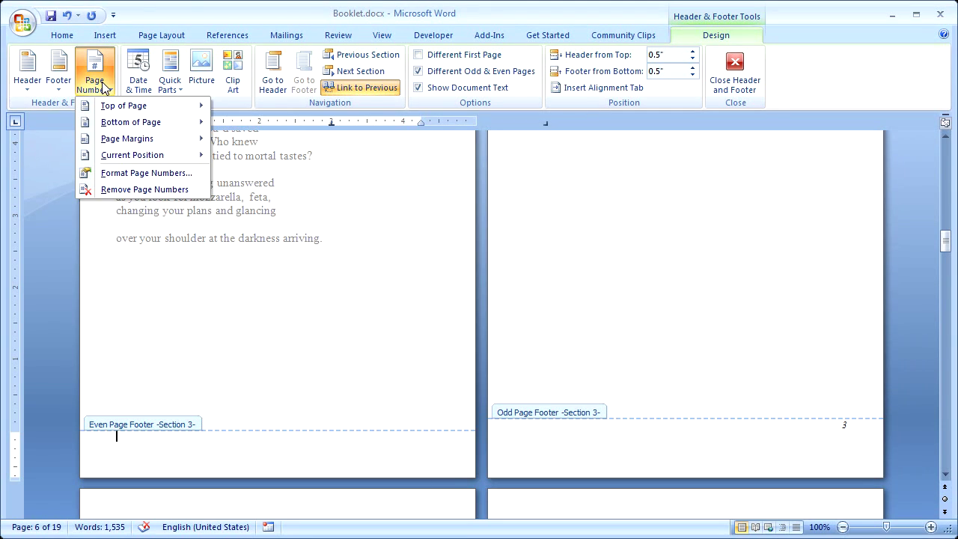
{"action": "mouse_move", "coordinate": [123, 125]}
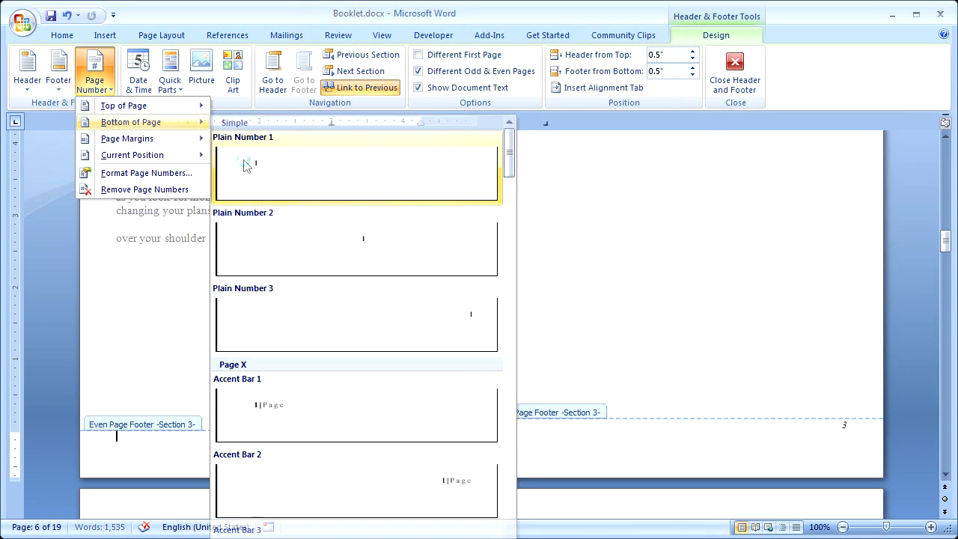
{"action": "left_click", "coordinate": [248, 163]}
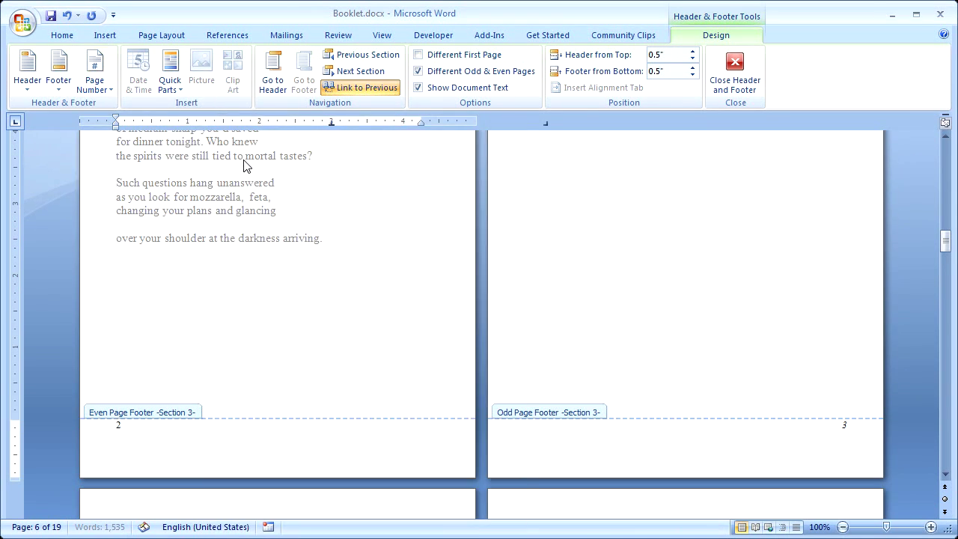
- Make the footer page number 2 italic and close footer editing
{"action": "double_click", "coordinate": [116, 425]}
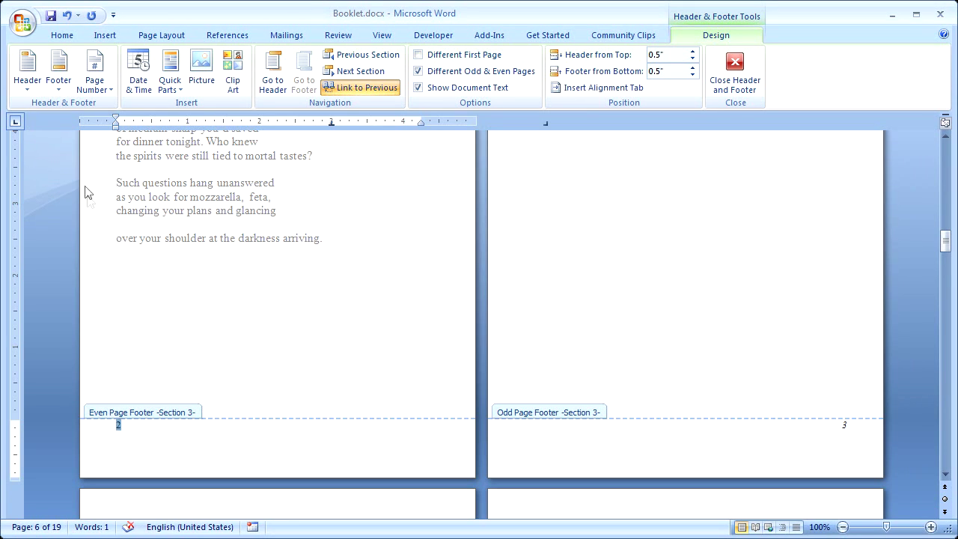
{"action": "left_click", "coordinate": [62, 36]}
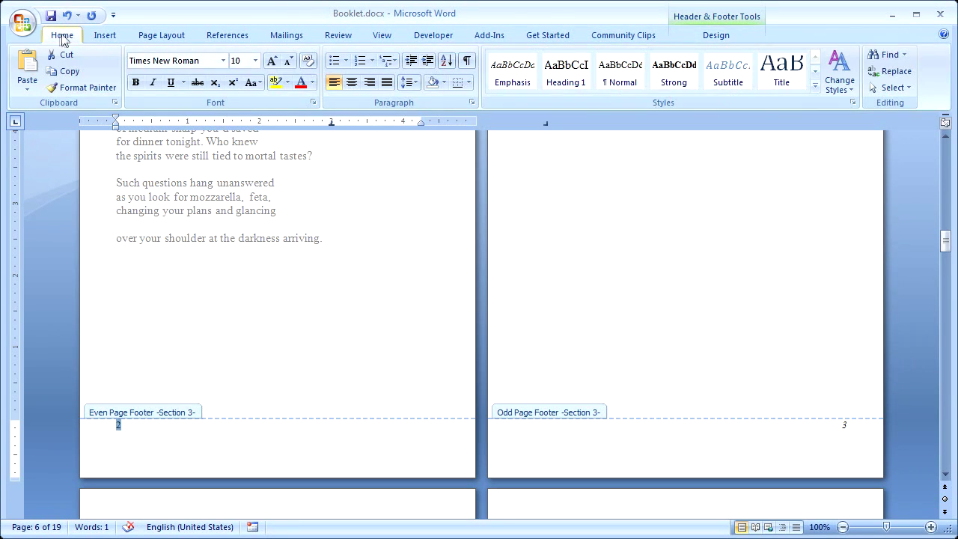
{"action": "left_click", "coordinate": [153, 82]}
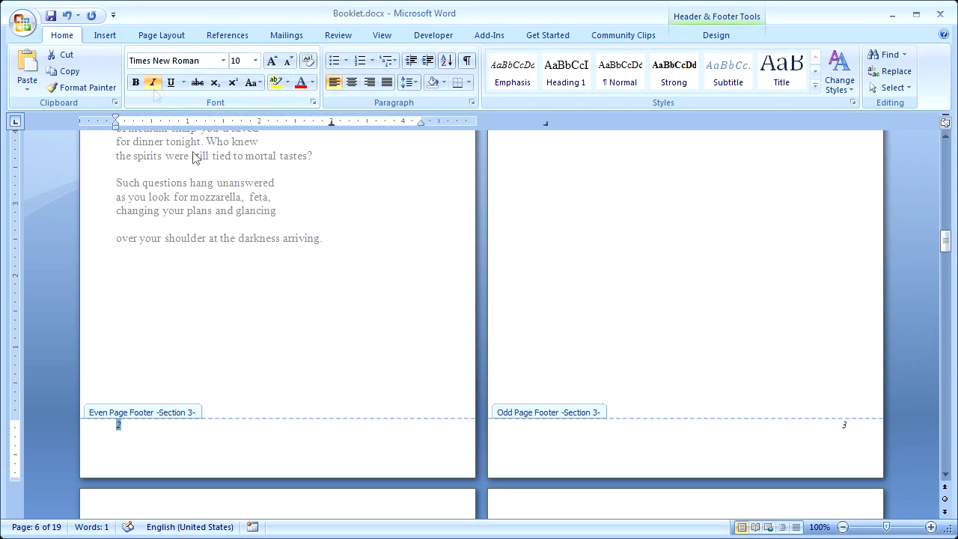
{"action": "left_click", "coordinate": [750, 39]}
{"action": "left_click", "coordinate": [737, 71]}
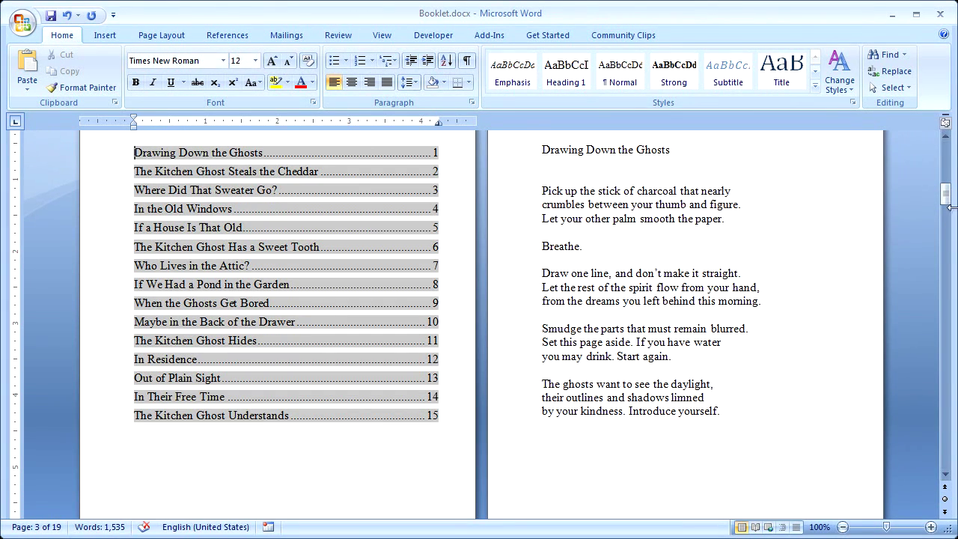
- Scroll through the document to check the numbered book-fold pages
{"action": "mouse_move", "coordinate": [949, 206]}
{"action": "left_mouse_down"}
{"action": "mouse_move", "coordinate": [948, 164]}
{"action": "mouse_move", "coordinate": [953, 208]}
{"action": "left_mouse_up"}
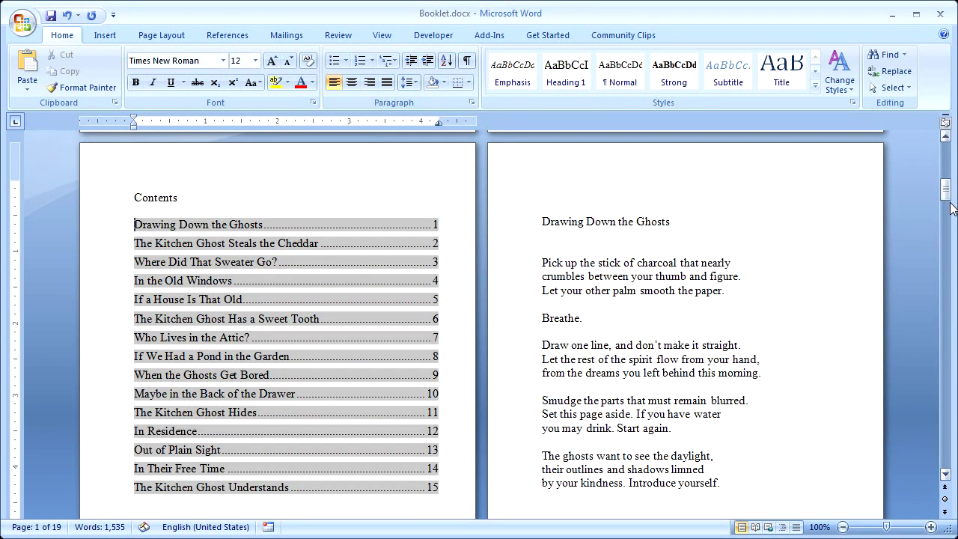
{"action": "left_click", "coordinate": [292, 505]}
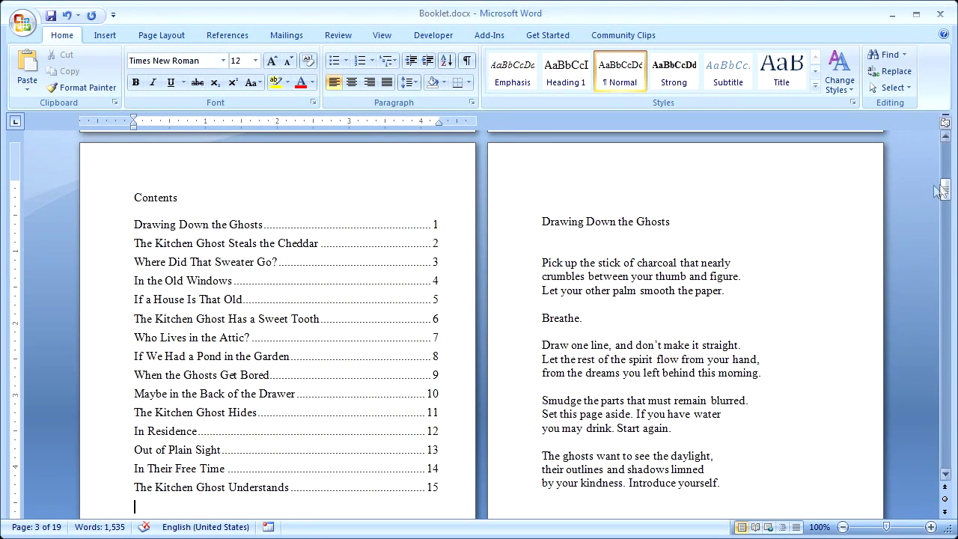
{"action": "left_click_drag", "start_coordinate": [946, 190], "coordinate": [946, 226]}
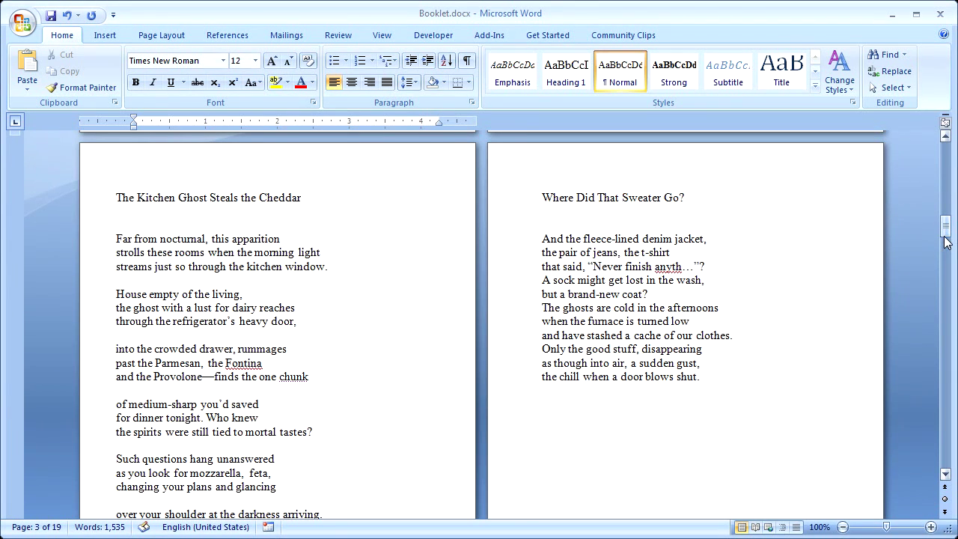
{"action": "left_click", "coordinate": [947, 284]}
{"action": "left_click", "coordinate": [947, 285]}
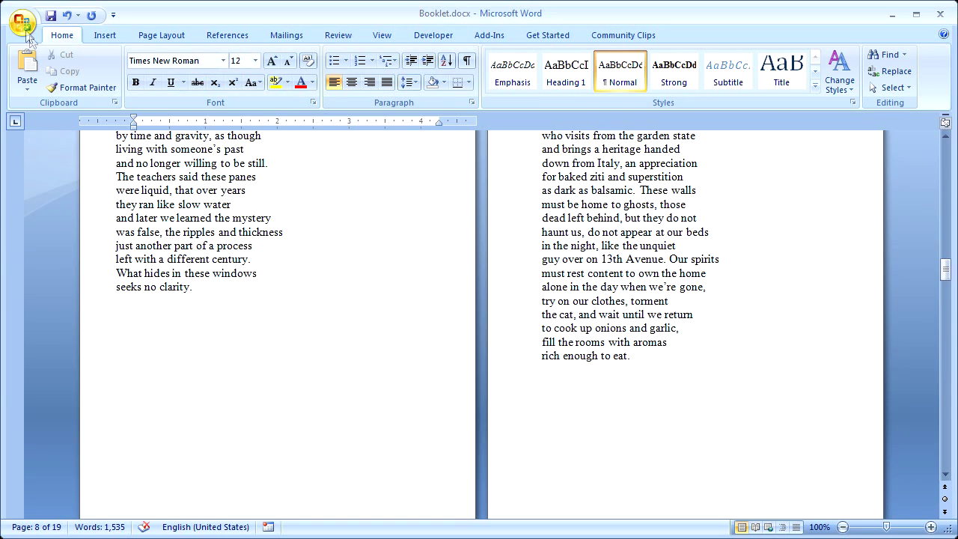
- Review the pages in Print Preview, then close the preview
{"action": "left_click", "coordinate": [25, 28]}
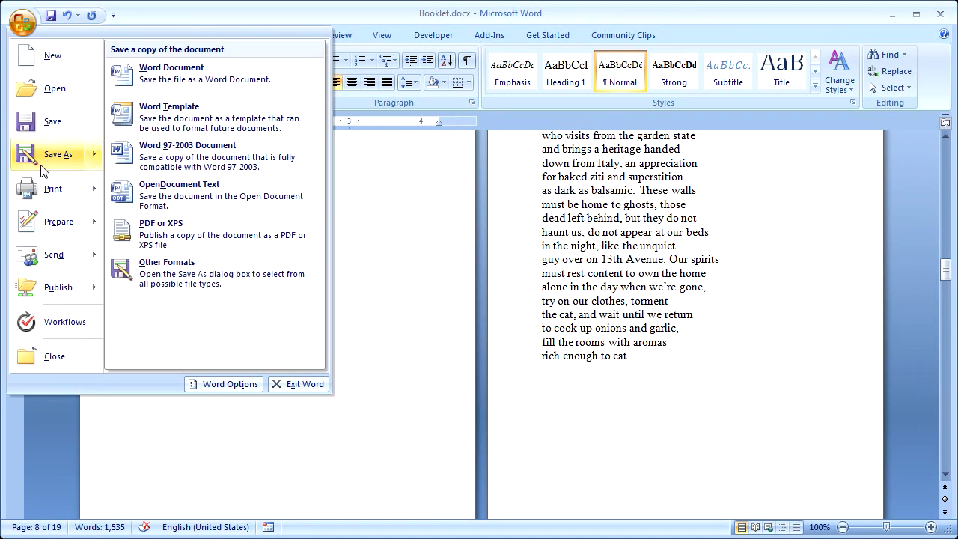
{"action": "mouse_move", "coordinate": [51, 204]}
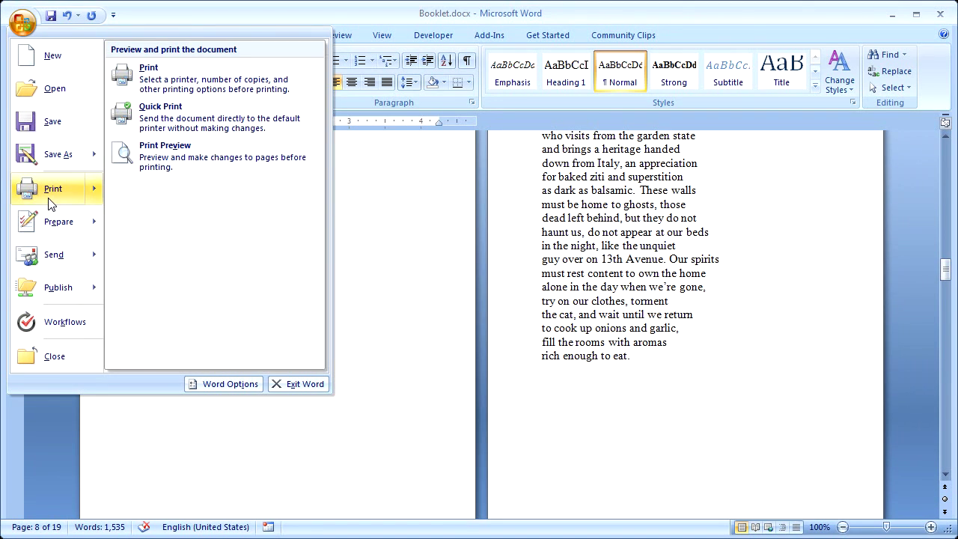
{"action": "left_click", "coordinate": [177, 150]}
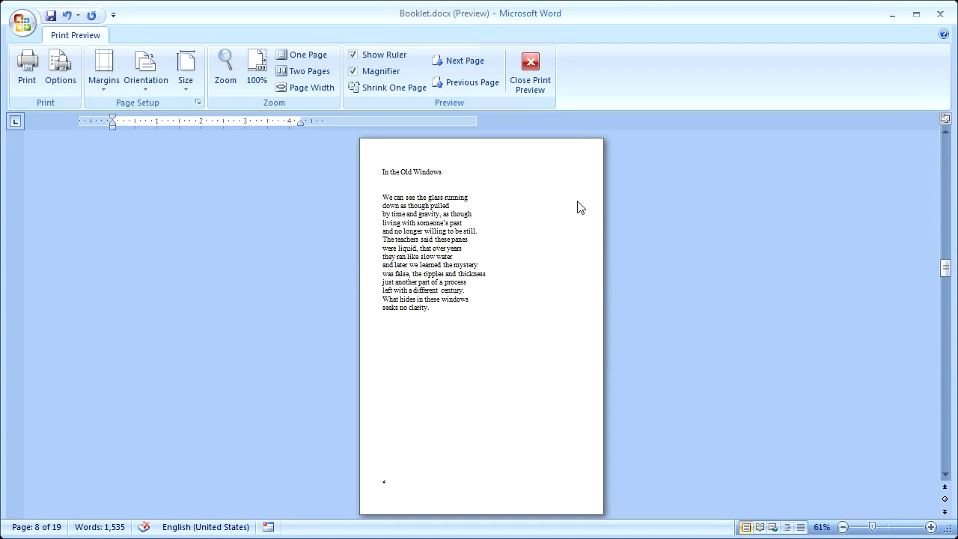
{"action": "left_click", "coordinate": [530, 79]}
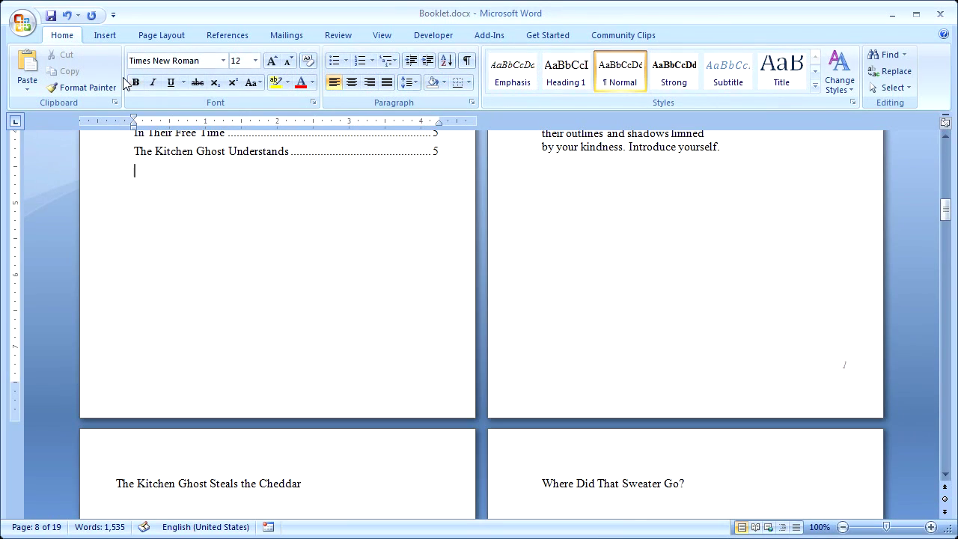
{"action": "left_click", "coordinate": [21, 28]}
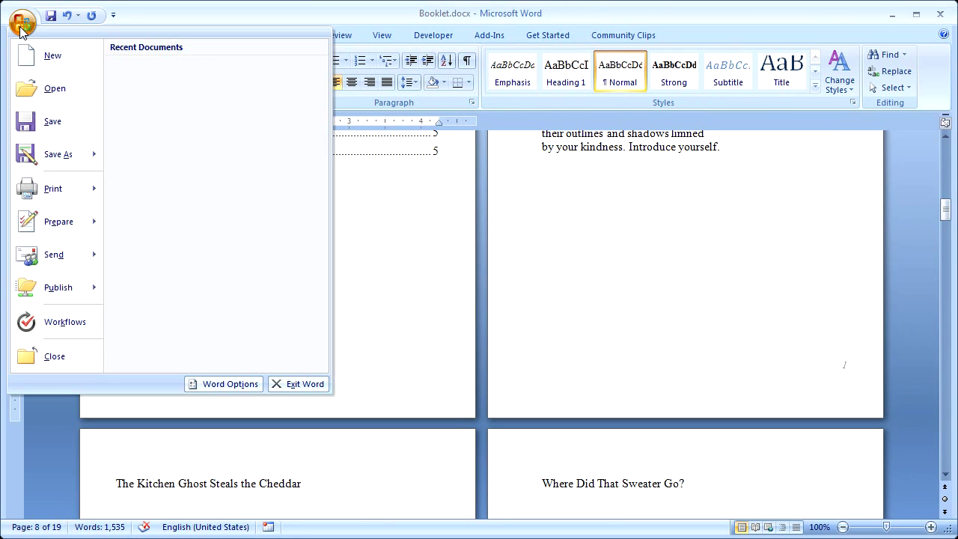
{"action": "mouse_move", "coordinate": [41, 189]}
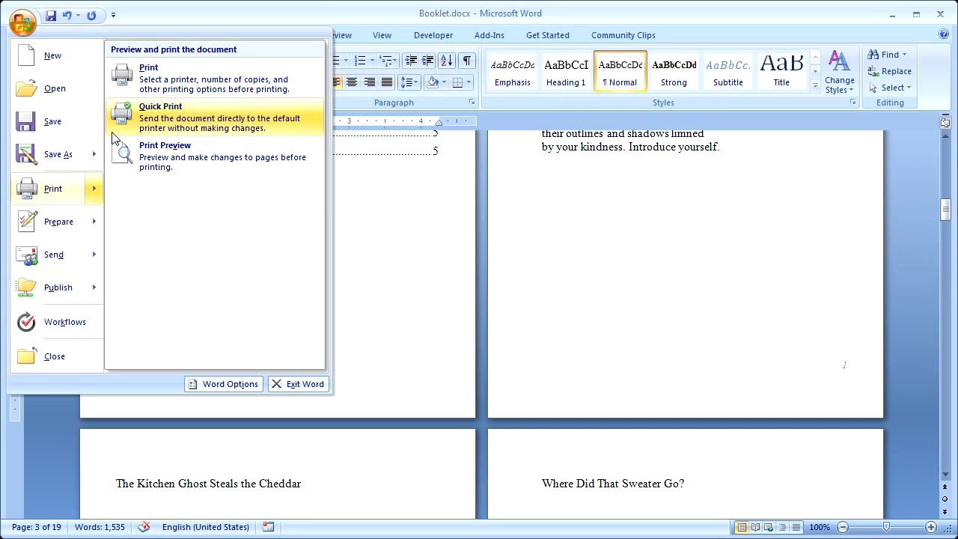
{"action": "left_click", "coordinate": [137, 83]}
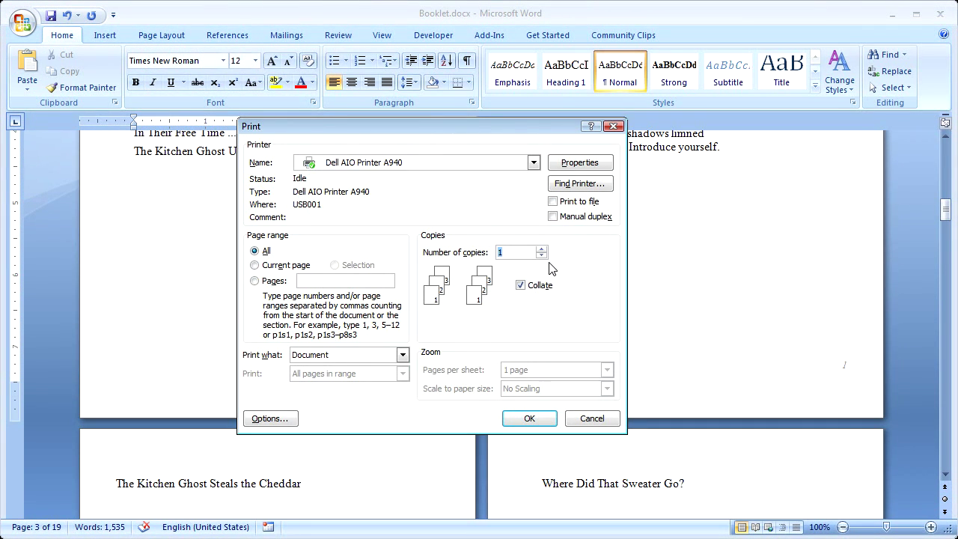
{"action": "left_click", "coordinate": [557, 218]}
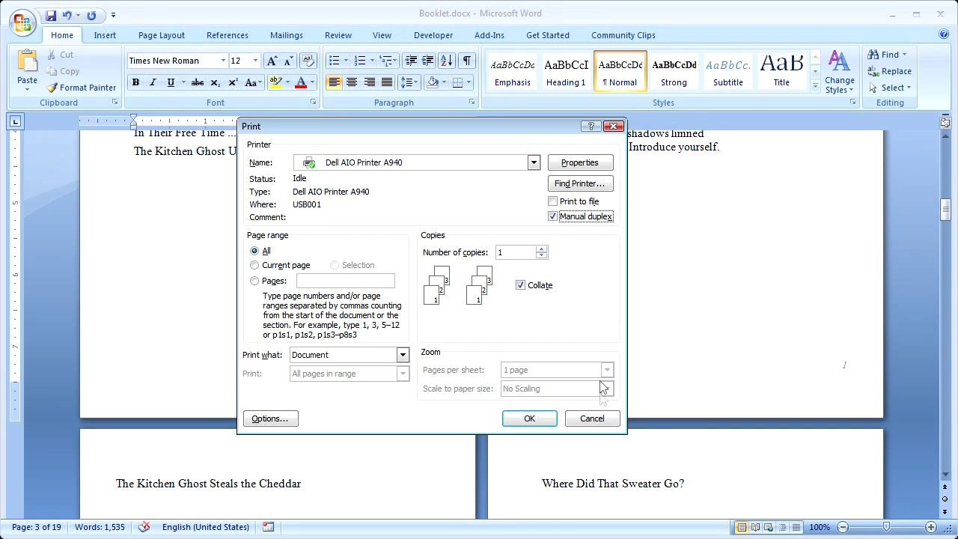
{"action": "left_click", "coordinate": [598, 418]}
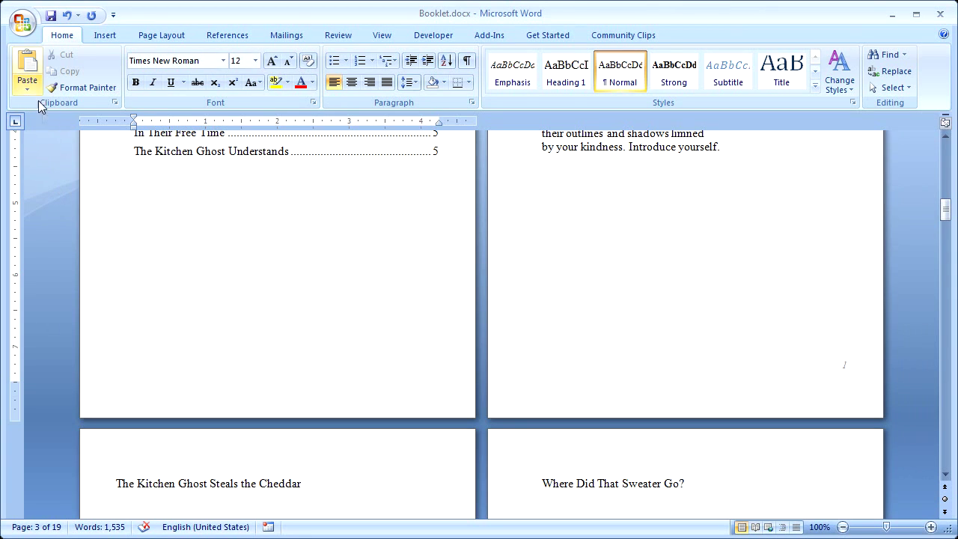
{"action": "left_click", "coordinate": [24, 27]}
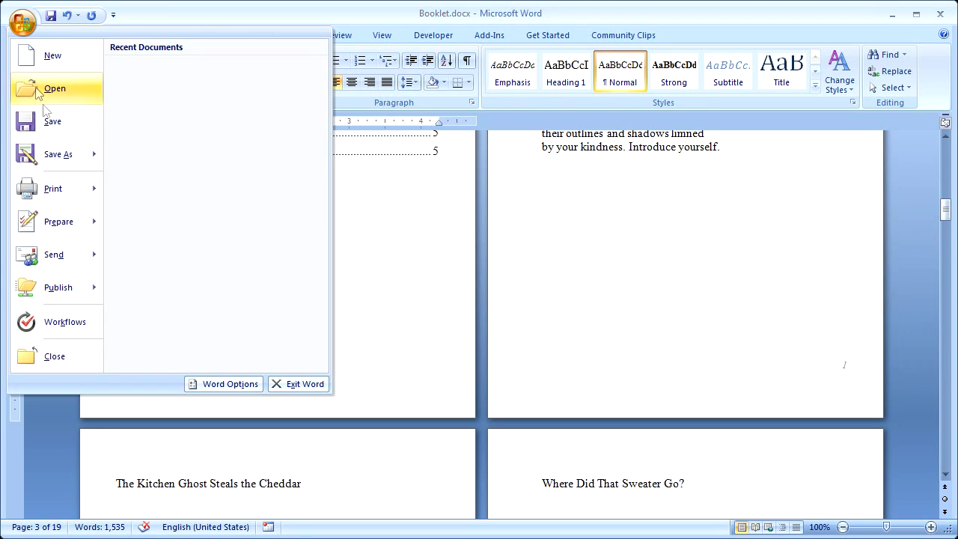
{"action": "mouse_move", "coordinate": [54, 156]}
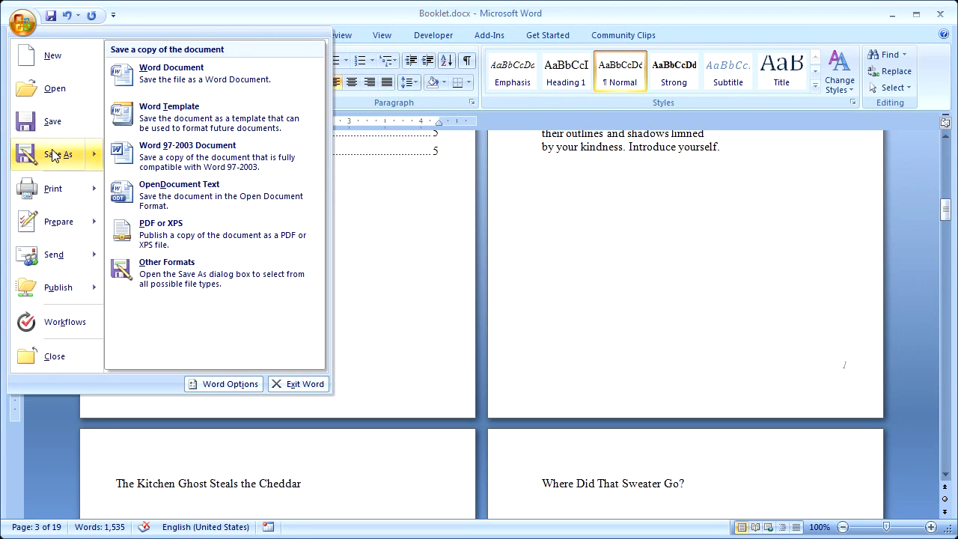
{"action": "left_click", "coordinate": [172, 235]}
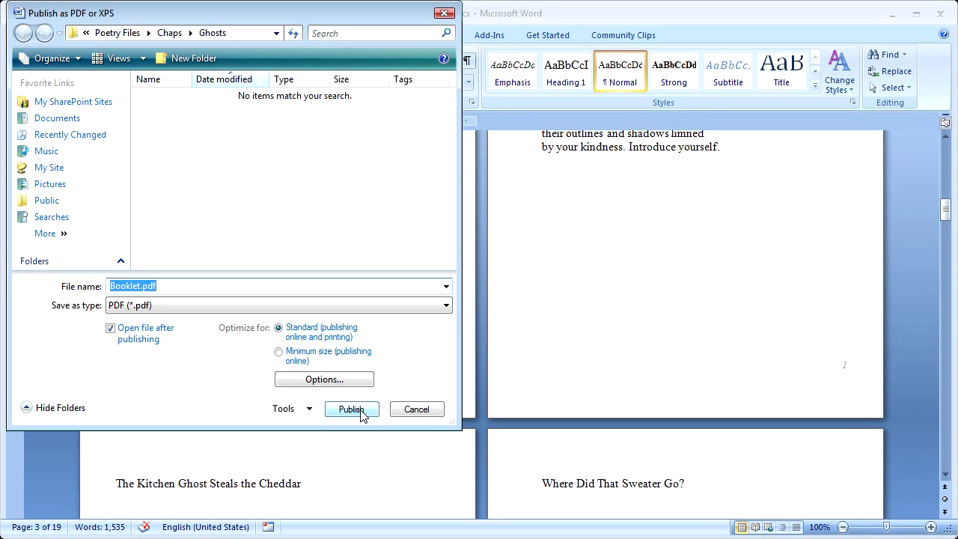
{"action": "left_click", "coordinate": [400, 410]}
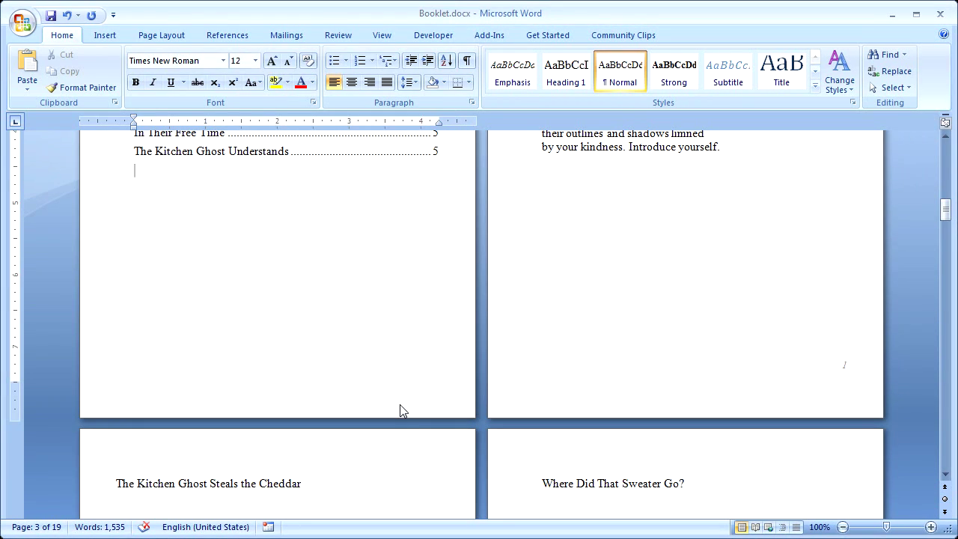